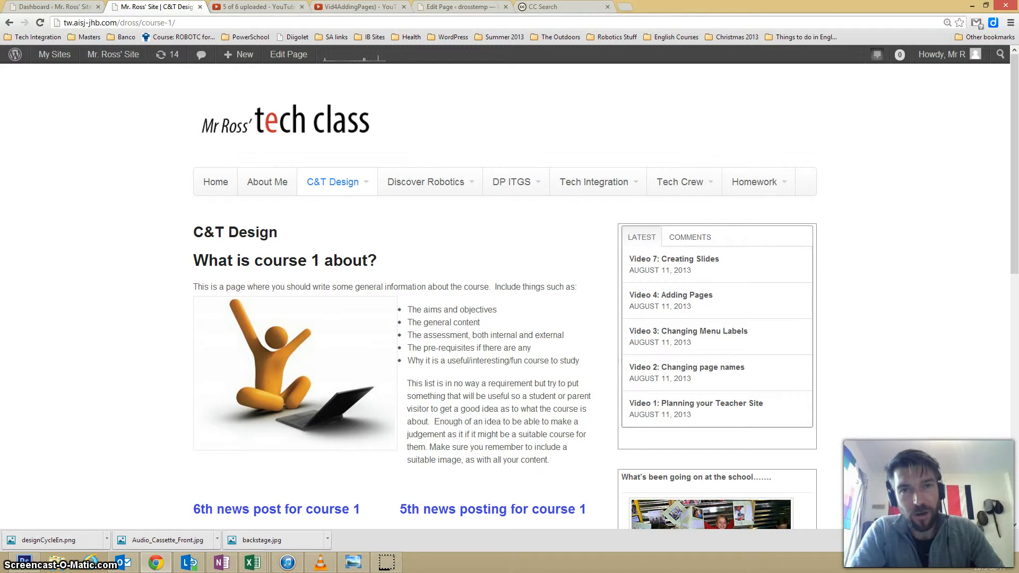
Review the C&T Design page's introduction, image and news posts, and highlight the section containing general course information.
mouse_move(323, 182)
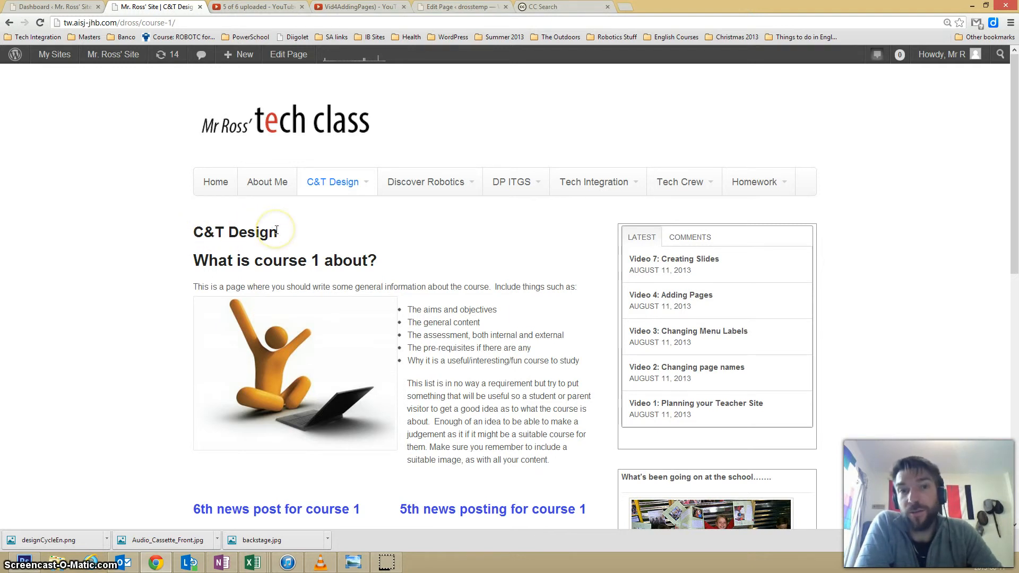
scroll(435, 370, "down", 1)
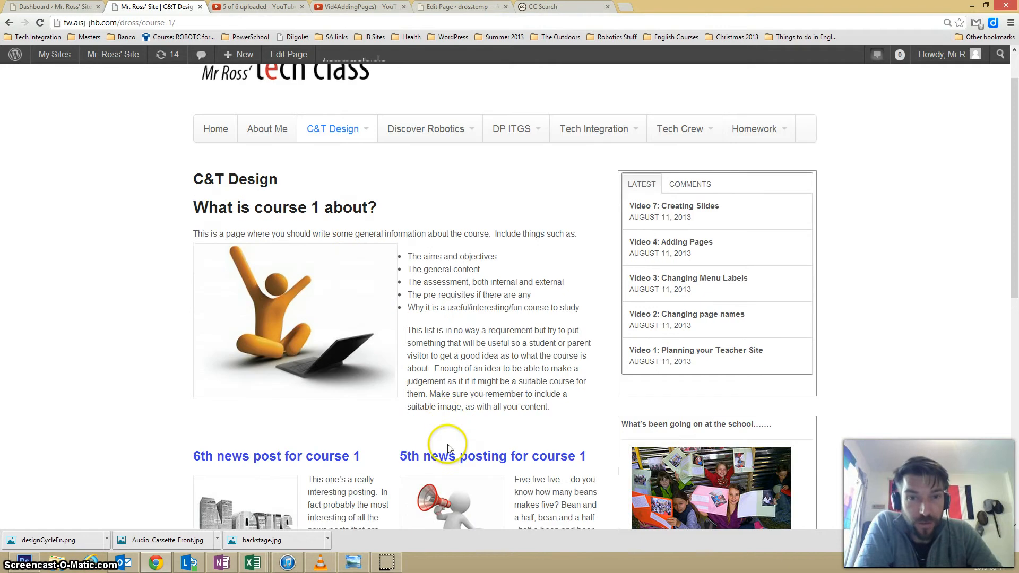
scroll(448, 449, "down", 4)
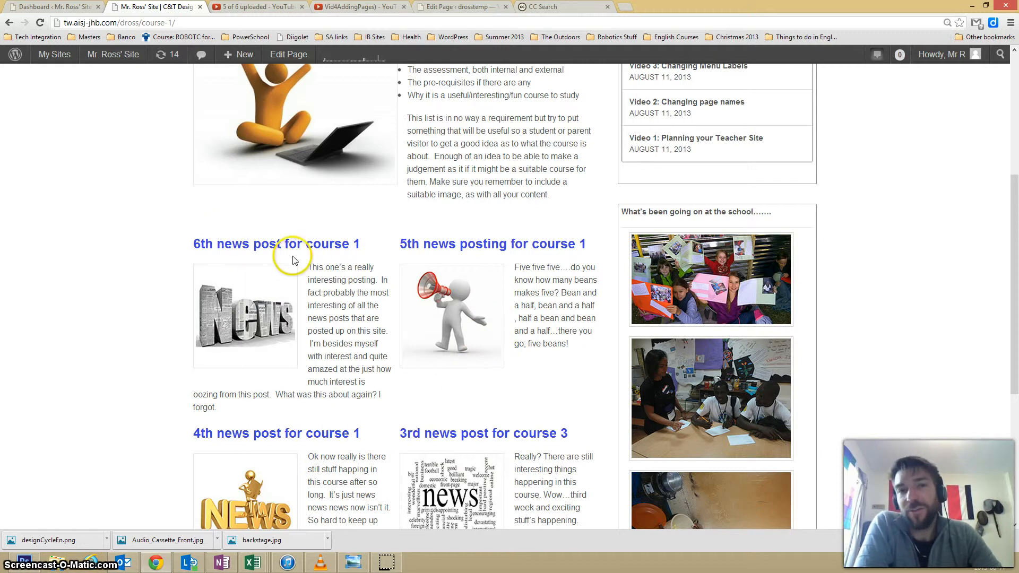
scroll(293, 260, "up", 2)
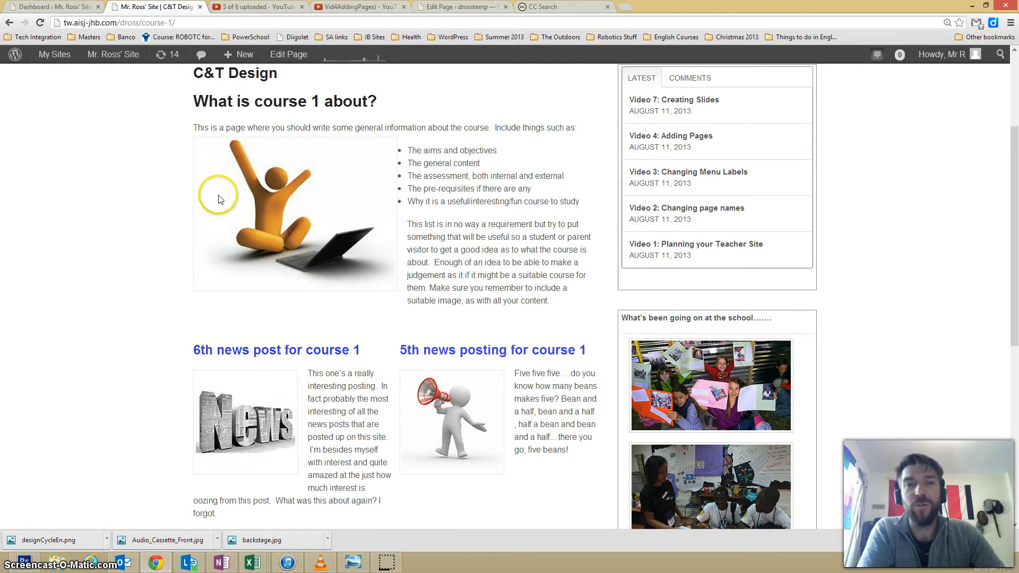
scroll(185, 139, "up", 1)
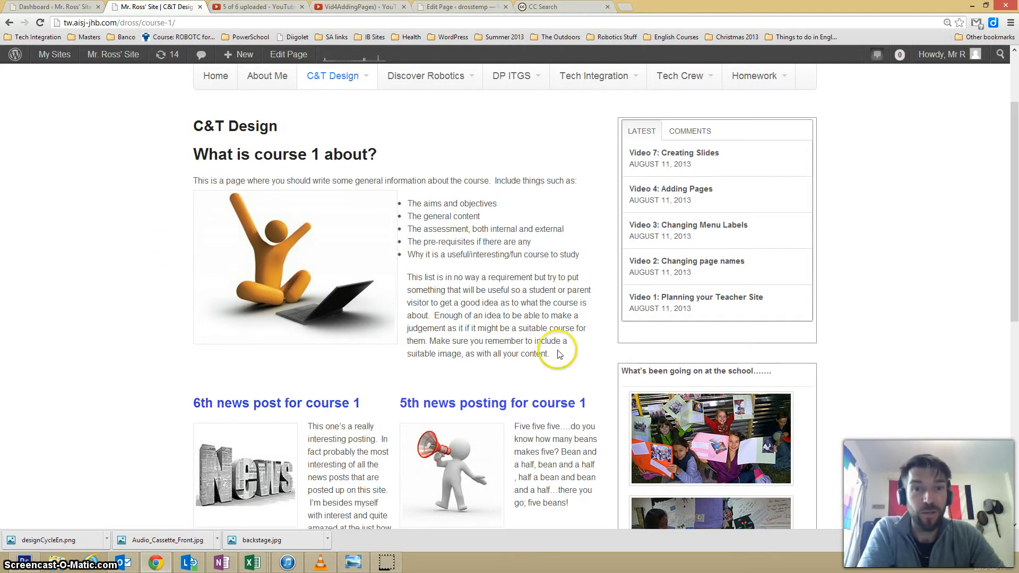
left_click(522, 352)
left_click_drag(522, 352, 170, 184)
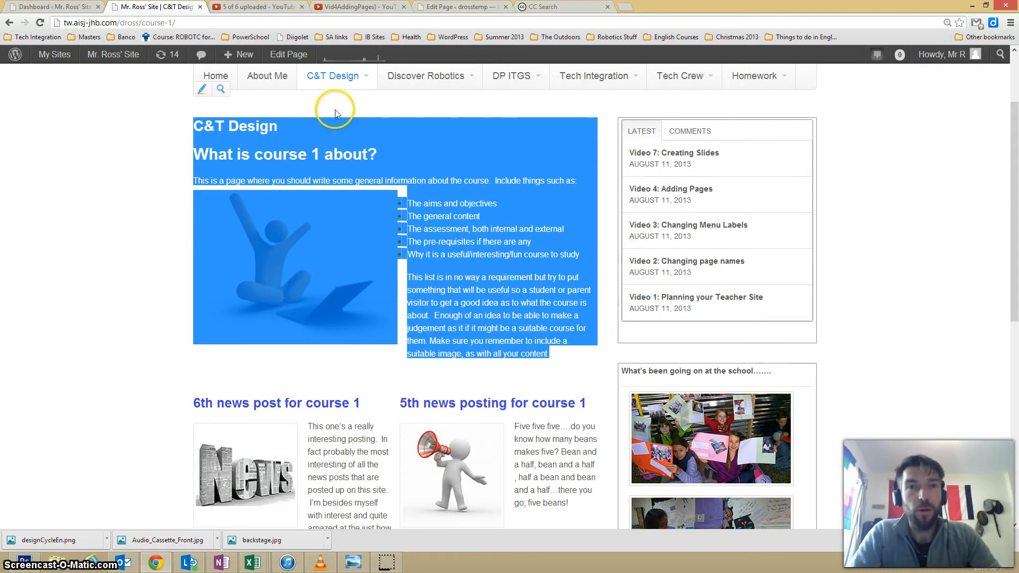
left_click(119, 171)
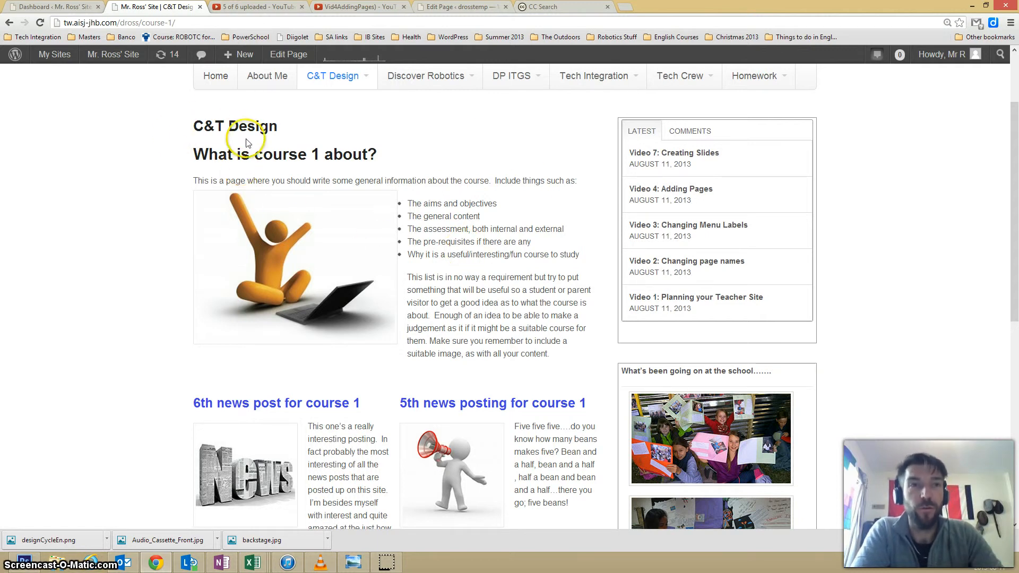
Open the C&T Design page for editing from the site's list of all pages and locate its introductory image.
left_click(43, 9)
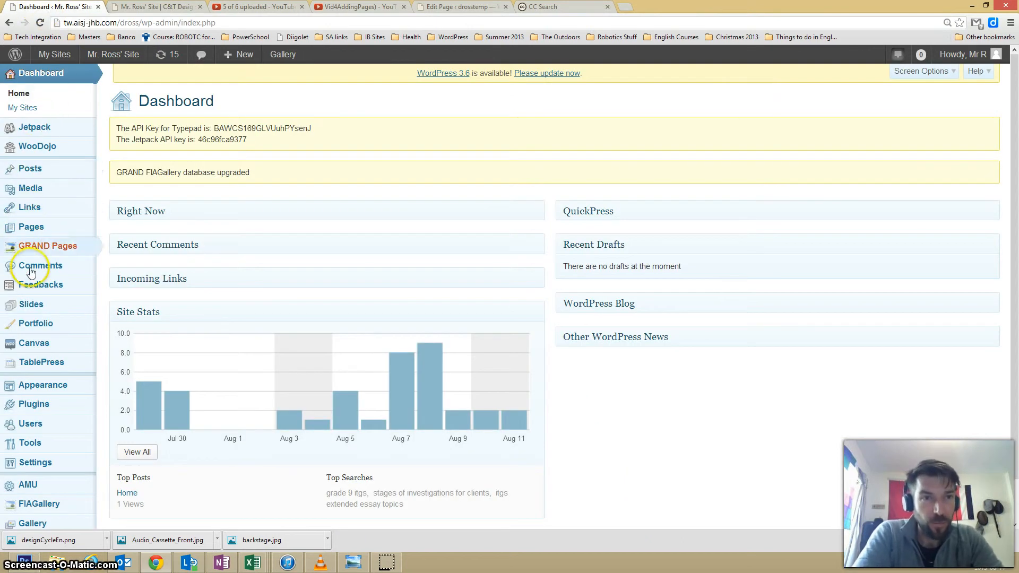
left_click(28, 234)
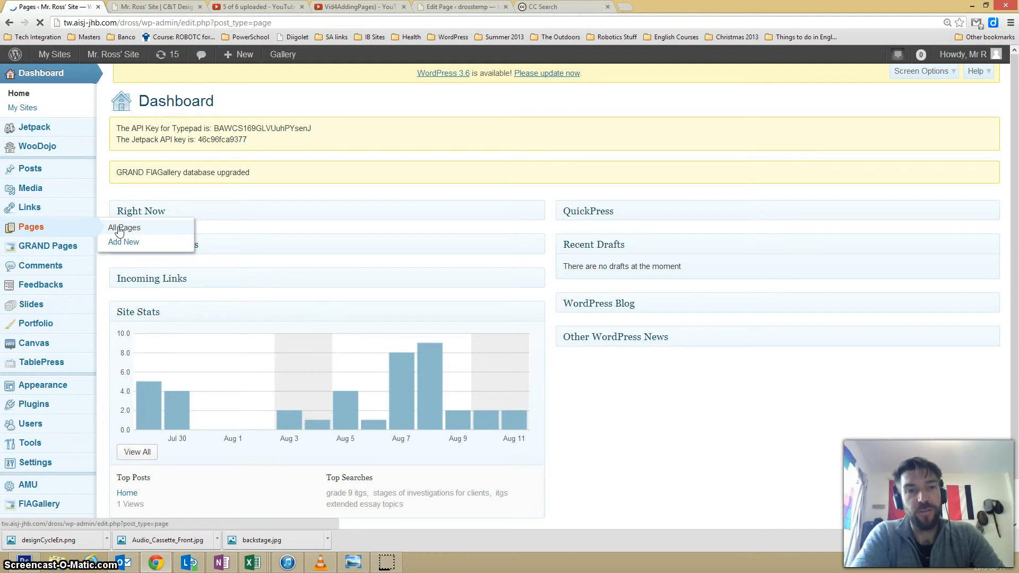
left_click(114, 220)
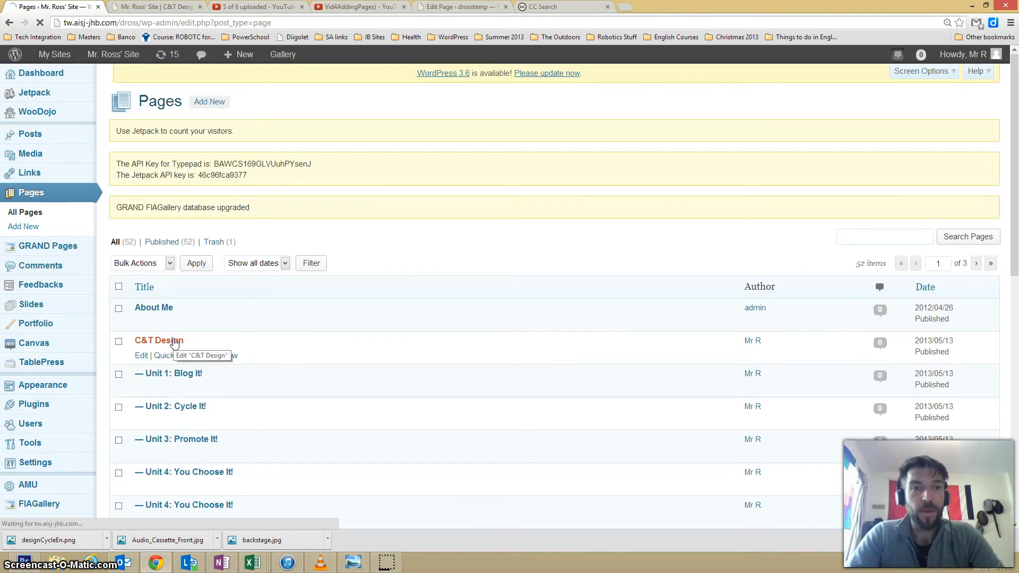
left_click(144, 312)
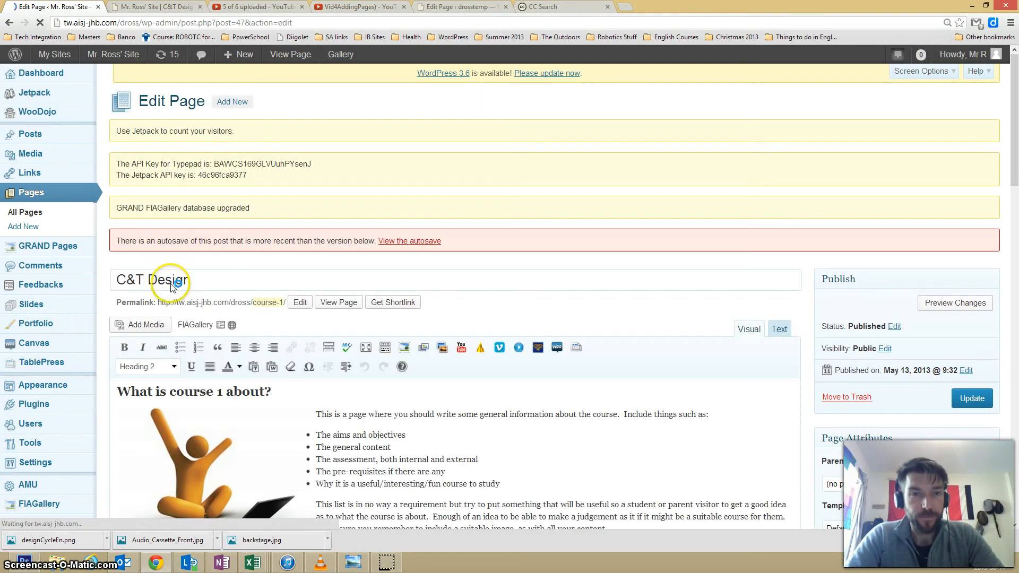
scroll(239, 298, "down", 4)
scroll(246, 291, "down", 1)
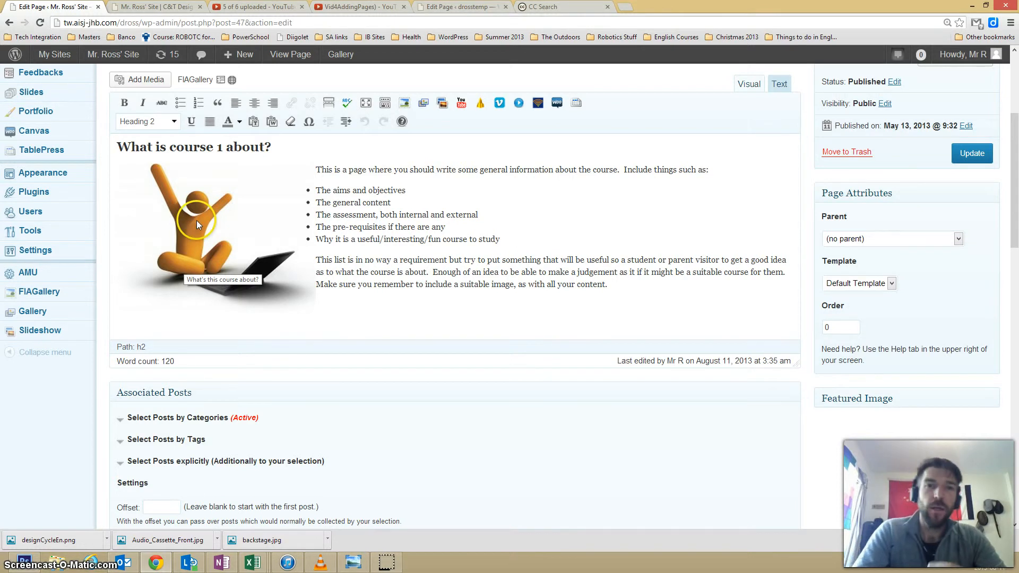
left_click(196, 220)
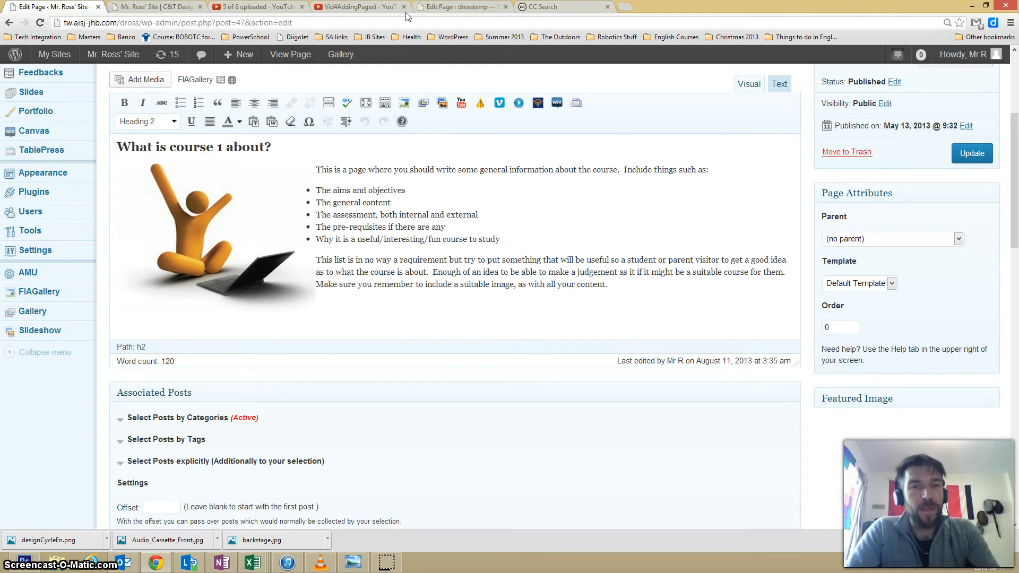
Search Google Images through Creative Commons Search for "Design Cycle" content licensed for commercial use and modification.
left_click(548, 9)
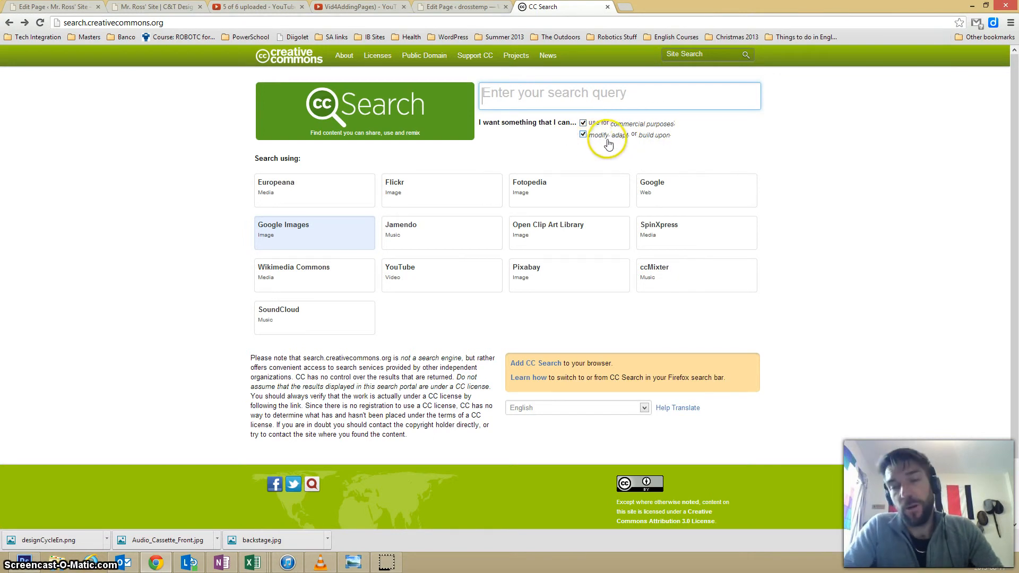
left_click(509, 96)
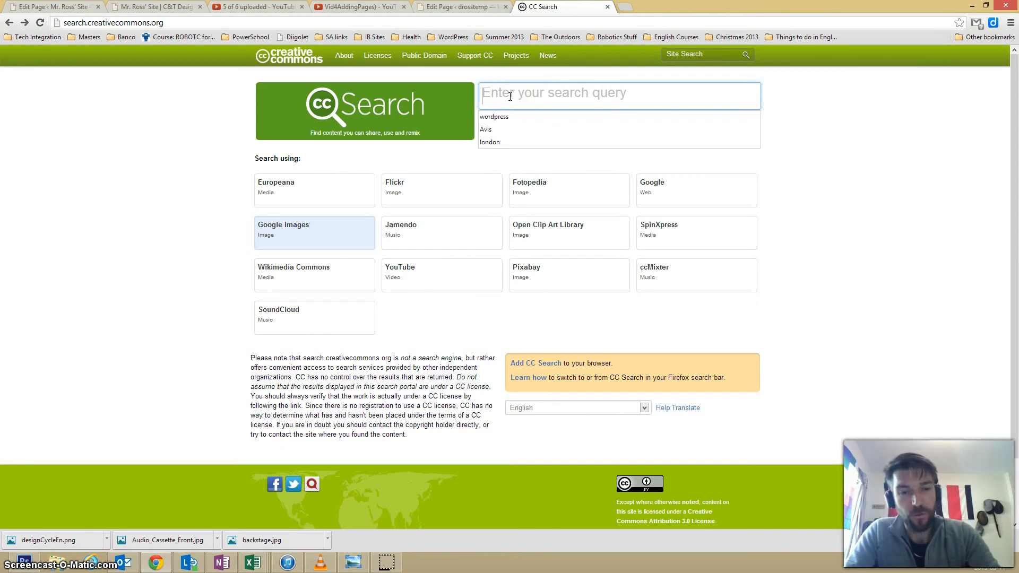
type("Design Cycle")
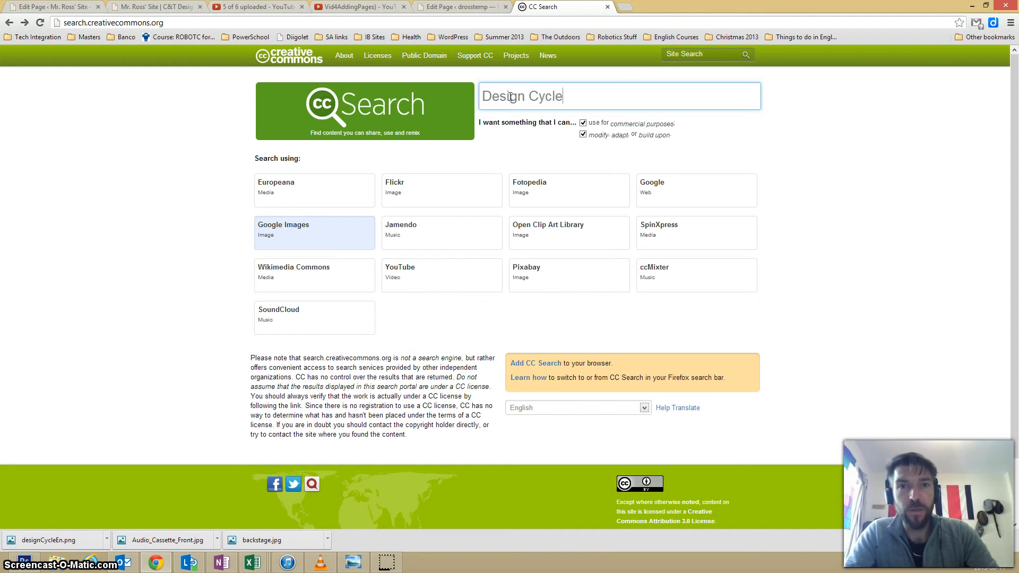
left_click(270, 232)
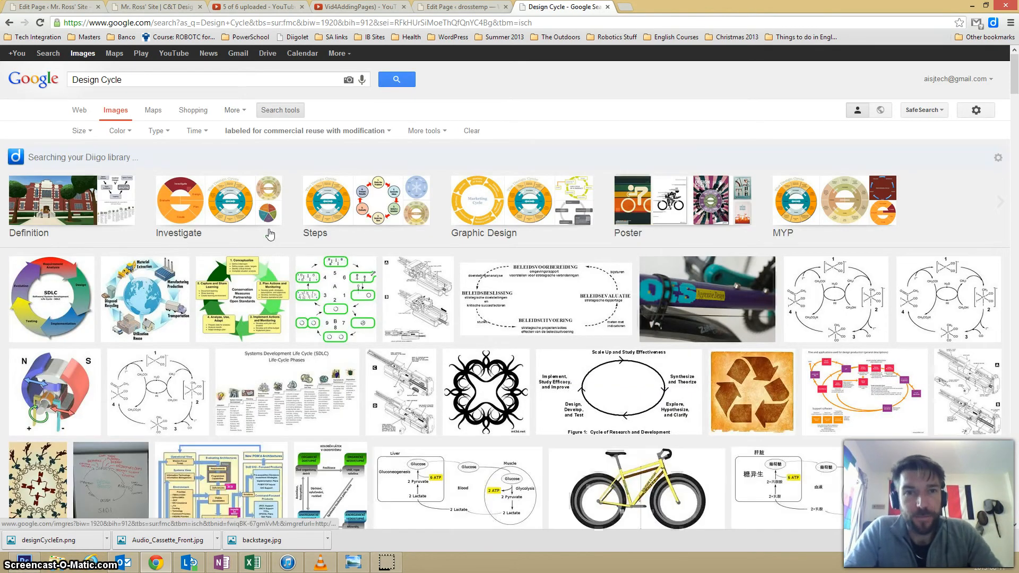
Open the beige design cycle diagram from the Steps image group and request its original image.
left_click(488, 272)
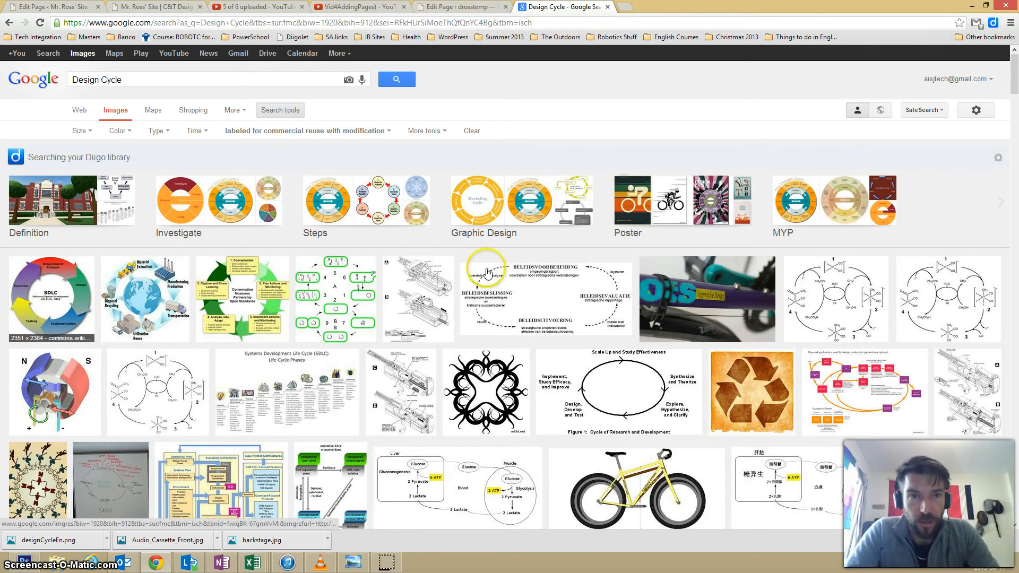
left_click(414, 218)
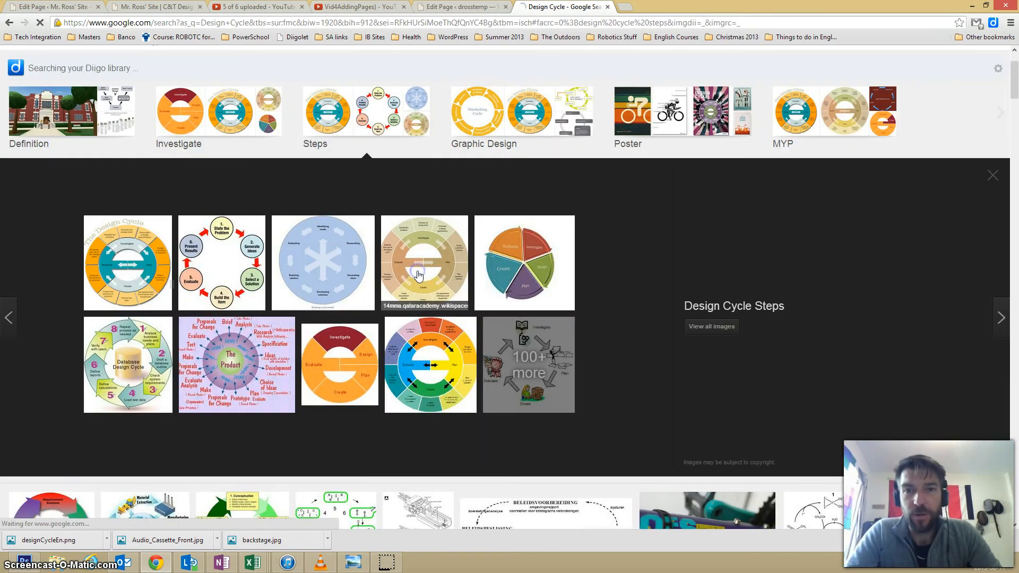
left_click(418, 274)
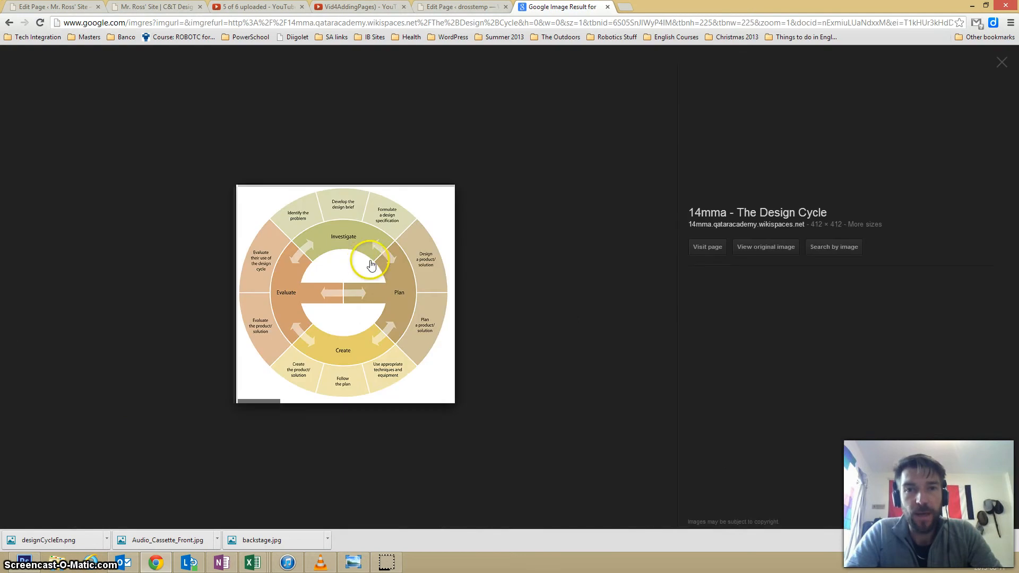
left_click(753, 249)
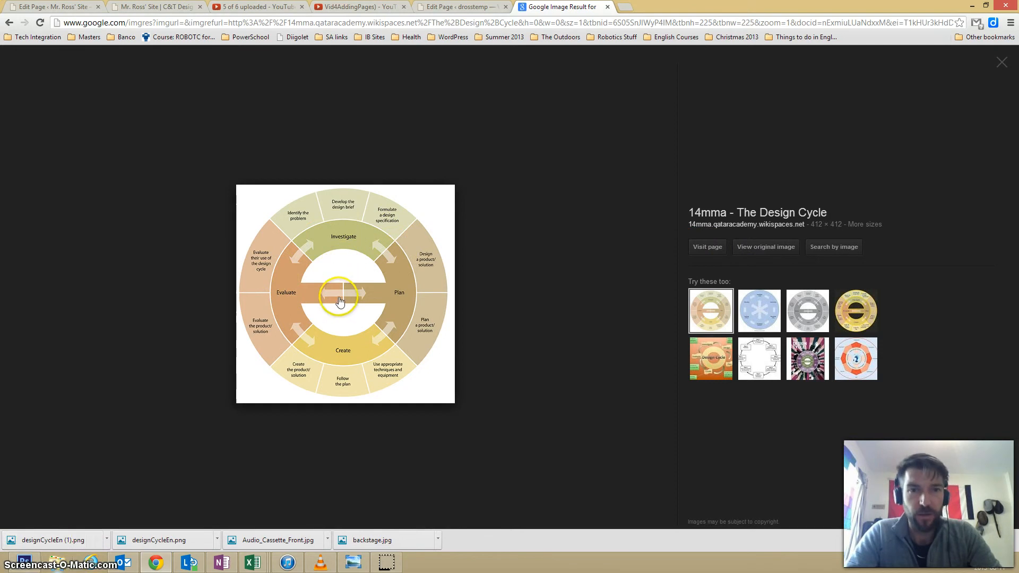
Save the design cycle diagram as PNG image designCycleEn in the Wordpress Images folder.
right_click(317, 293)
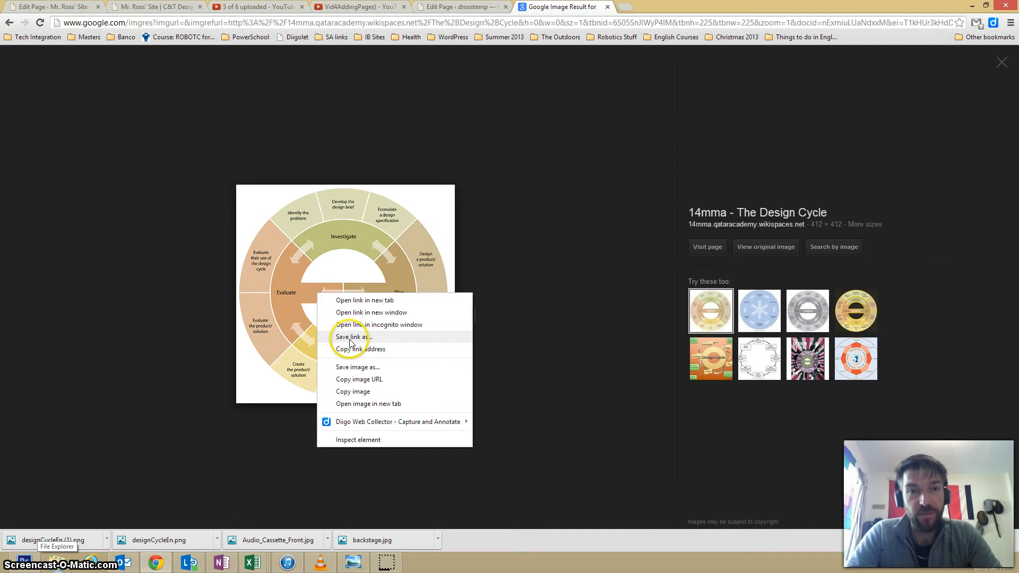
left_click(353, 368)
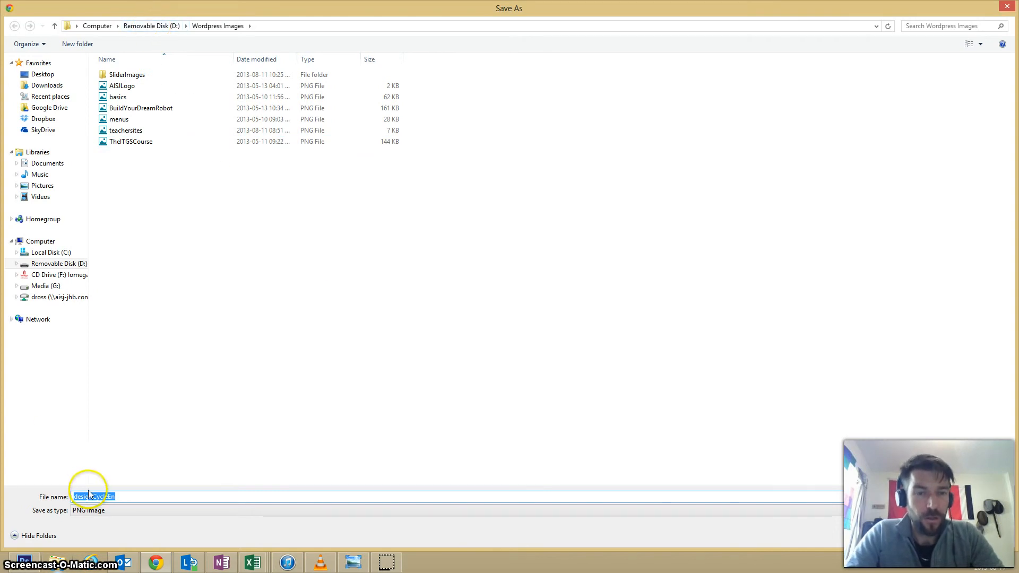
left_click(922, 534)
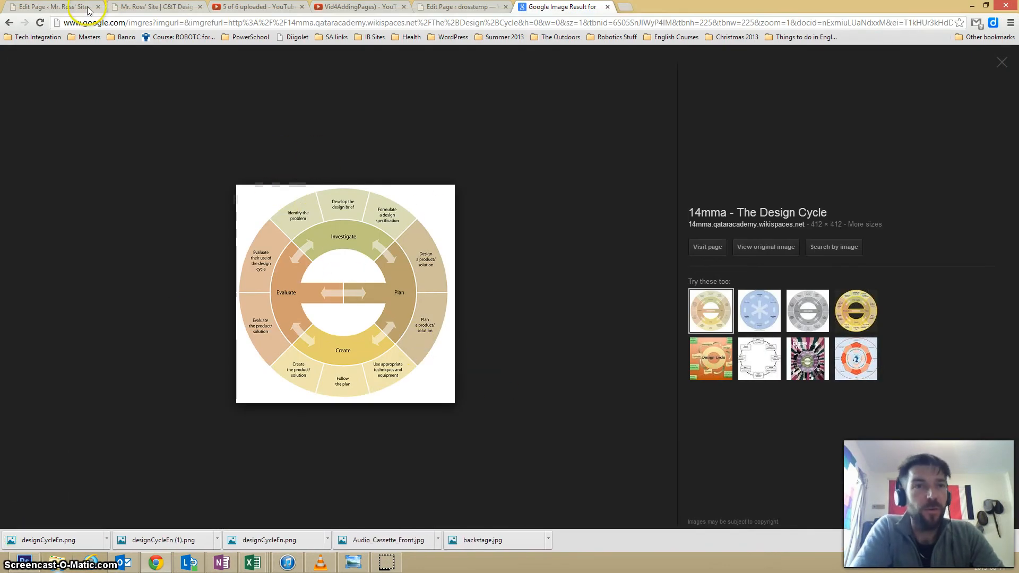
Return to the C&T Design page editor and delete the orange figure image from the course introduction.
left_click(62, 8)
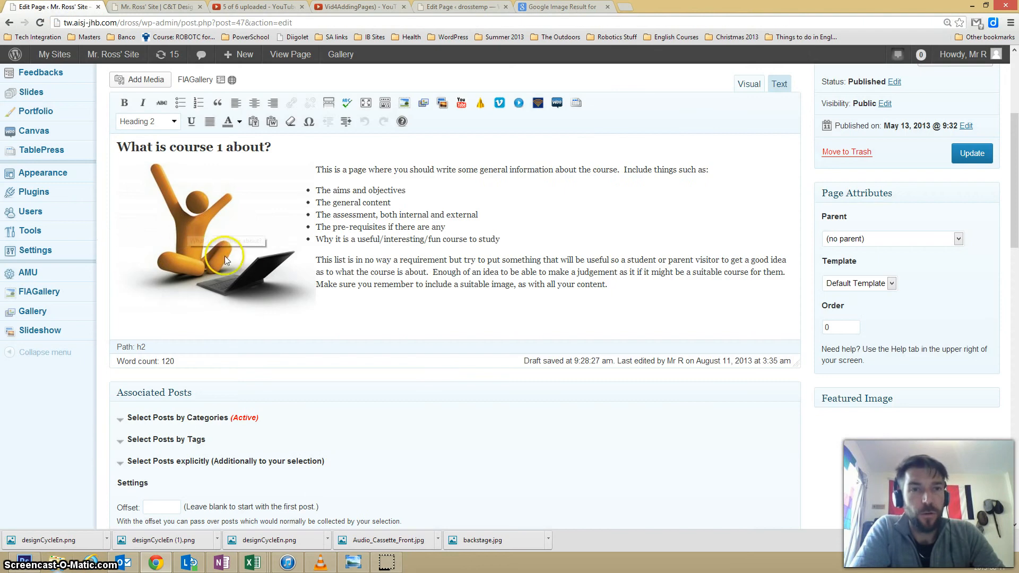
left_click(193, 215)
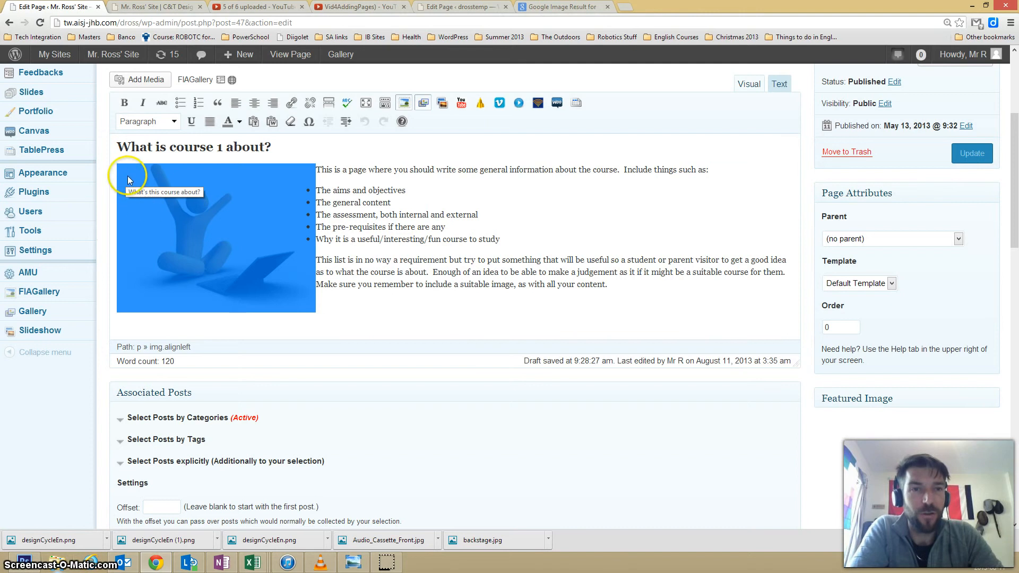
left_click(364, 316)
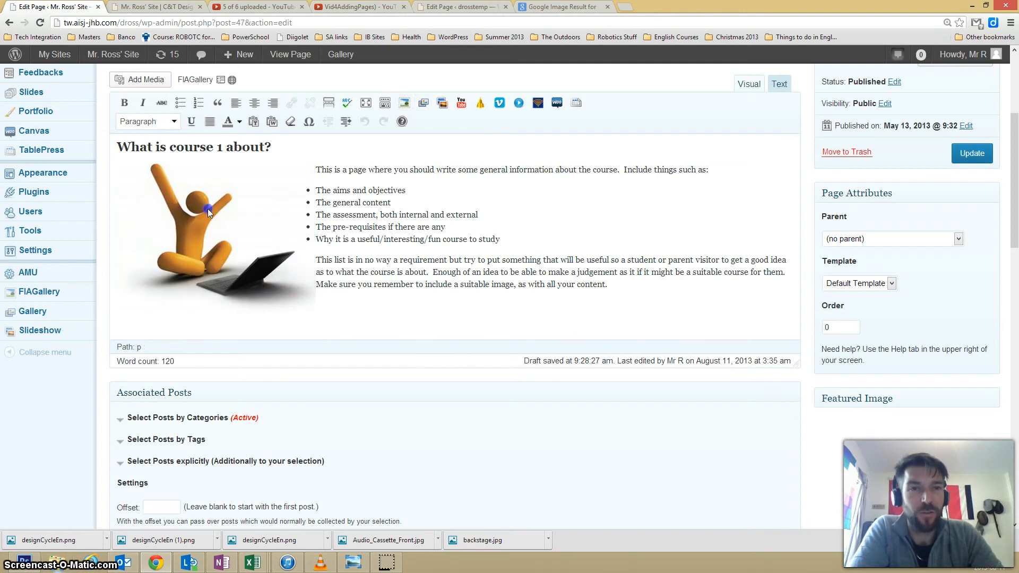
left_click(175, 202)
left_click(150, 177)
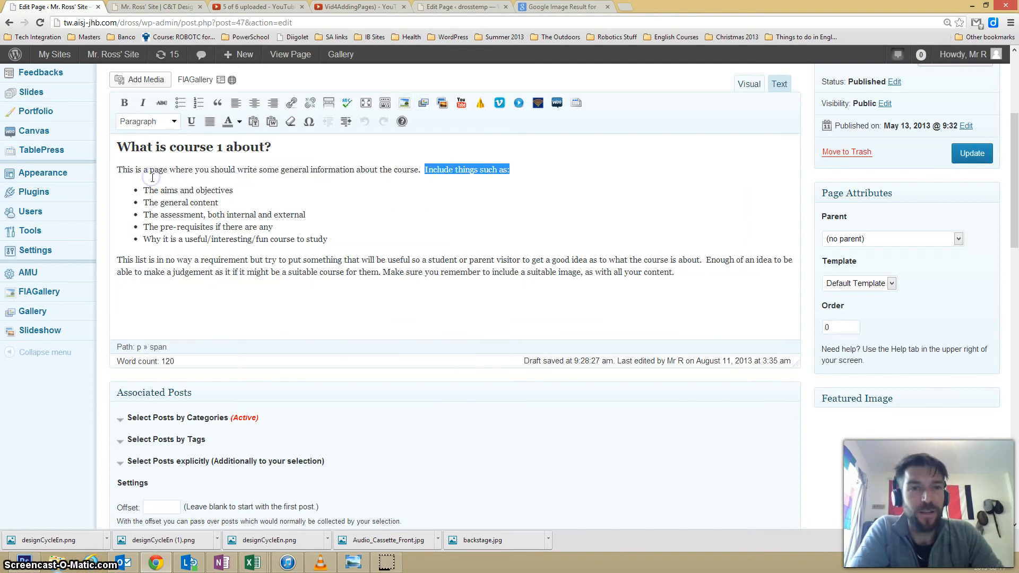
Place the insertion point before the introductory paragraph and upload designCycleEn from the Wordpress Images folder as new media.
left_click(119, 171)
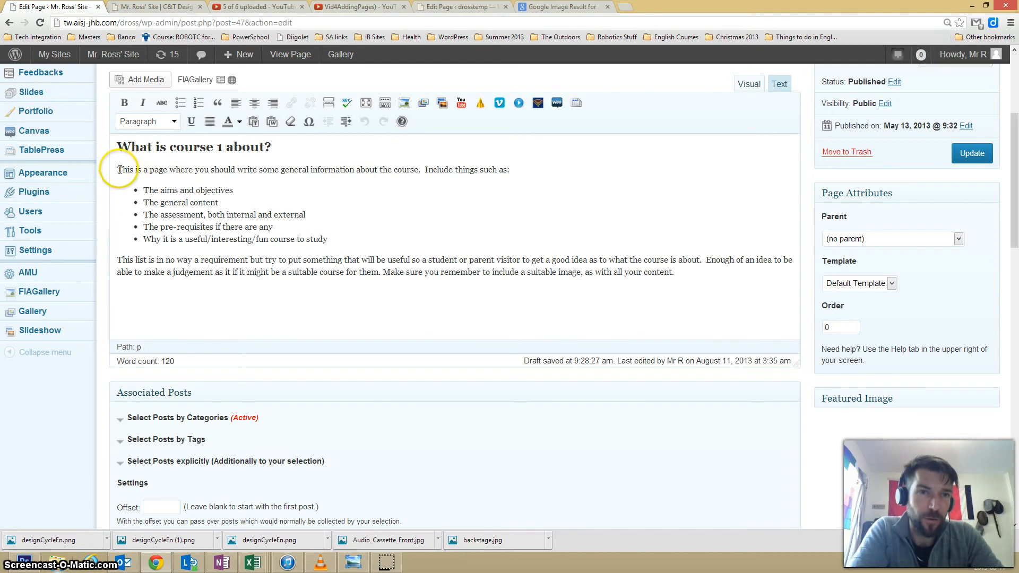
left_click(130, 84)
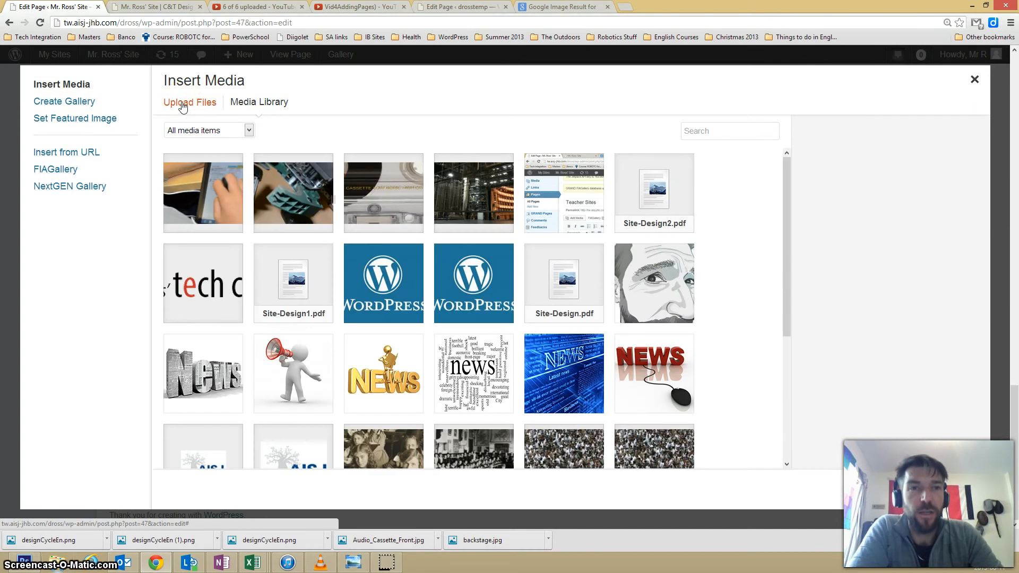
left_click(182, 103)
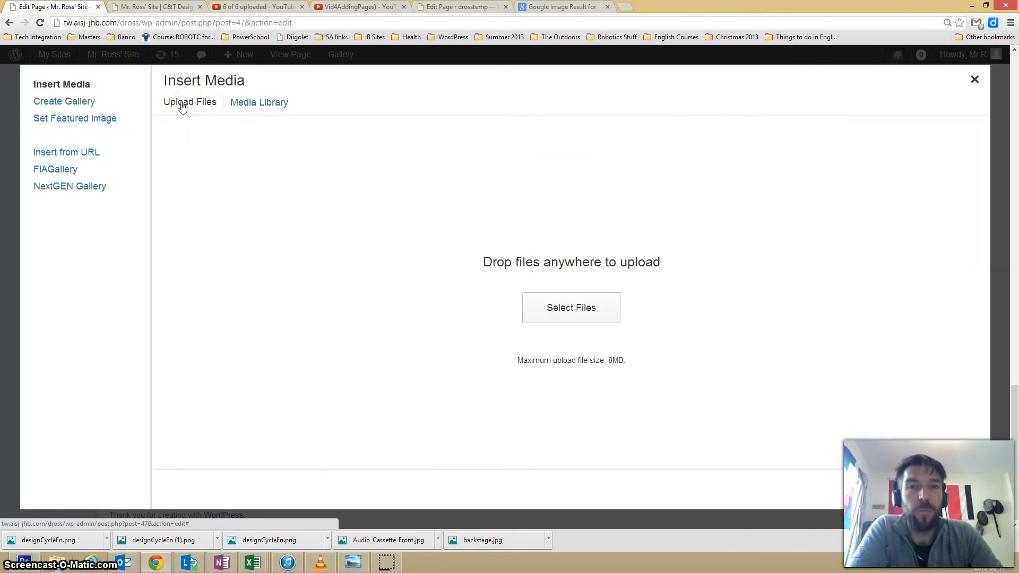
left_click(556, 309)
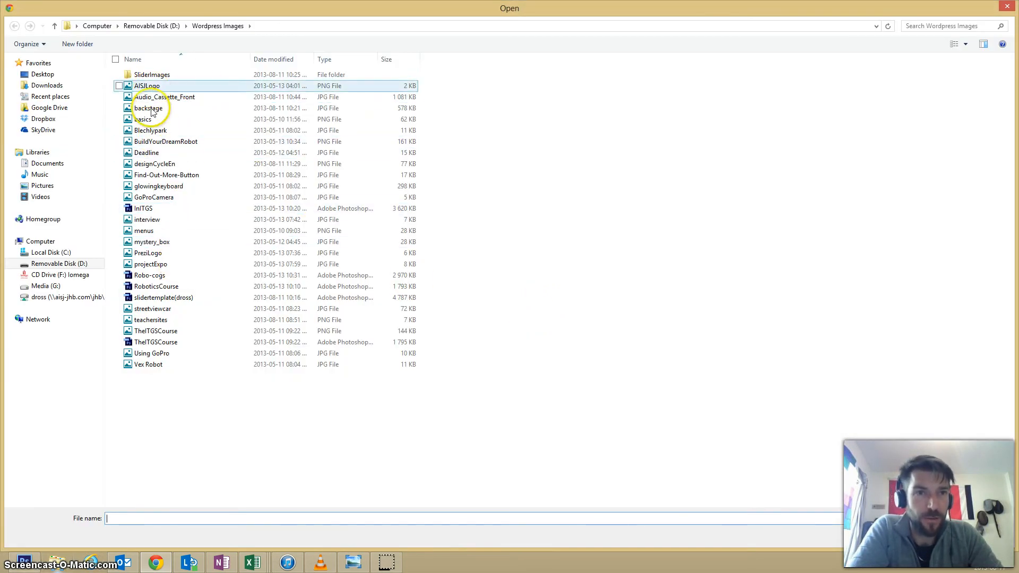
left_click(157, 166)
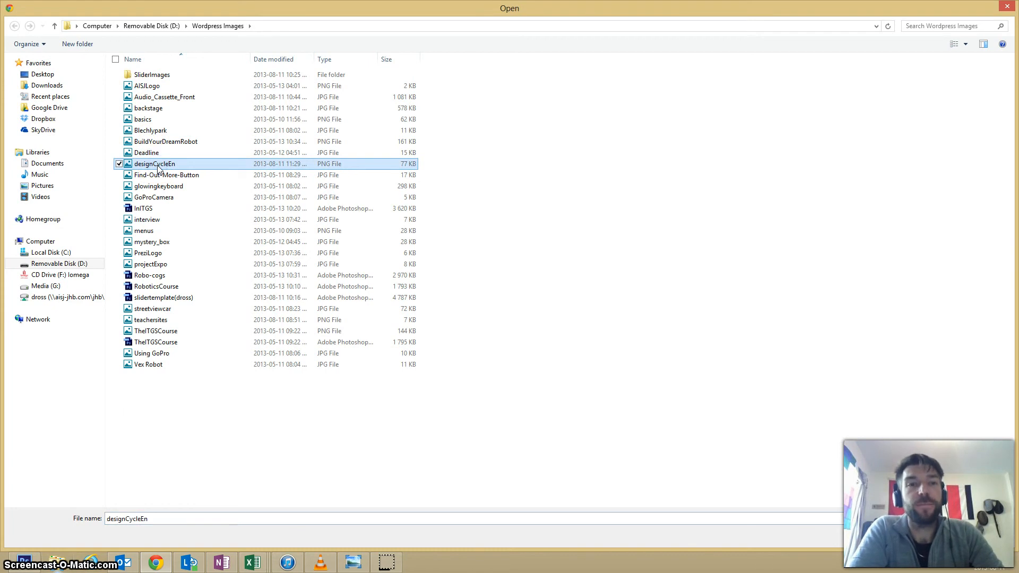
left_click(928, 537)
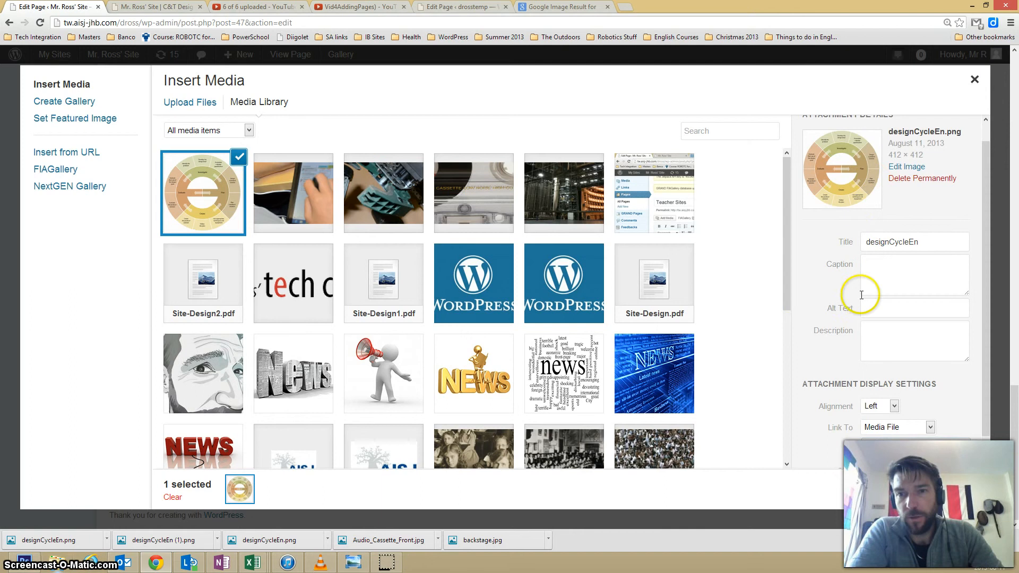
Set the designCycleEn image size to Thumbnail 150 × 150 and insert it into the page.
scroll(860, 350, "down", 1)
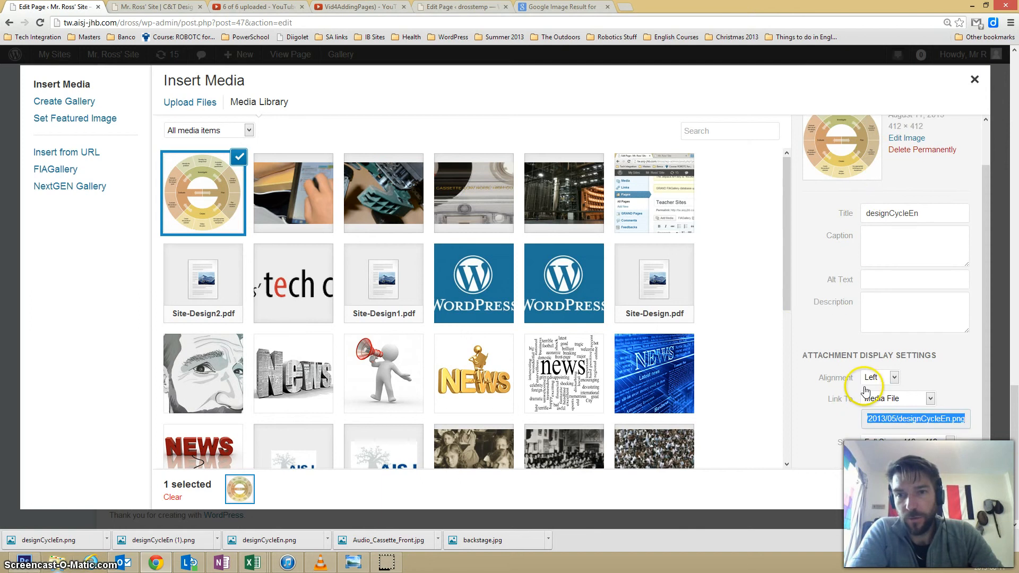
left_click(950, 443)
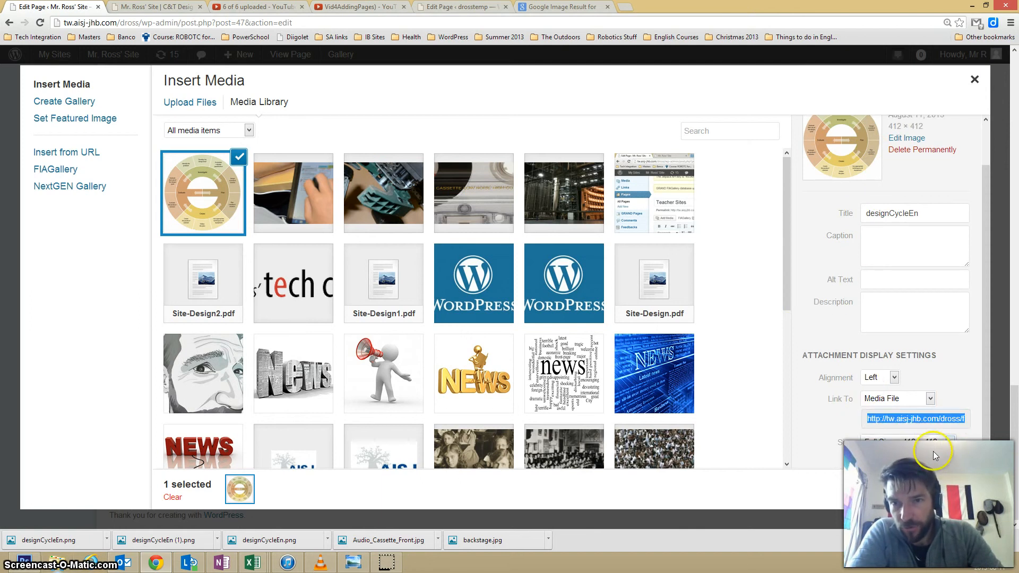
left_click(906, 460)
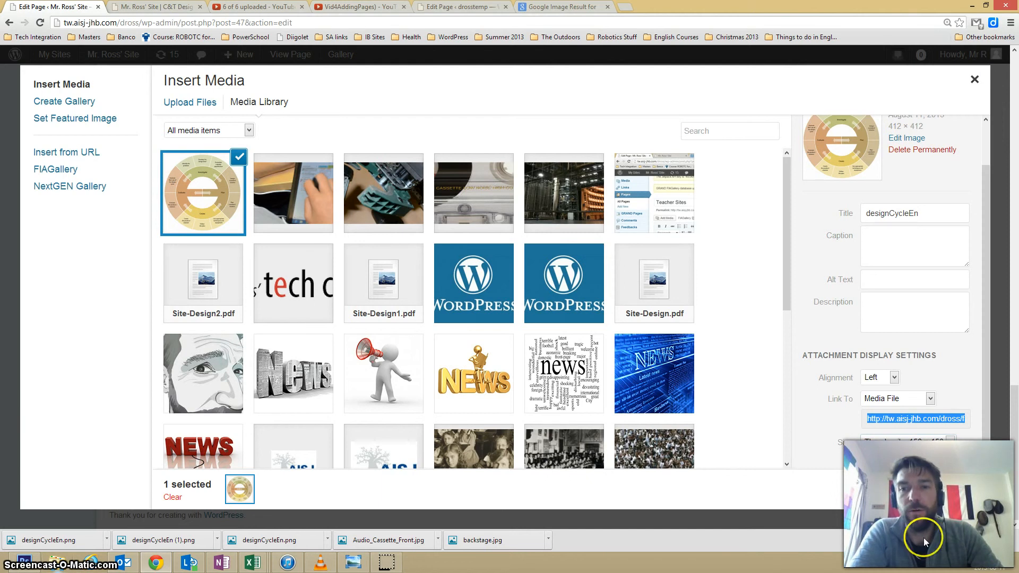
left_click(932, 493)
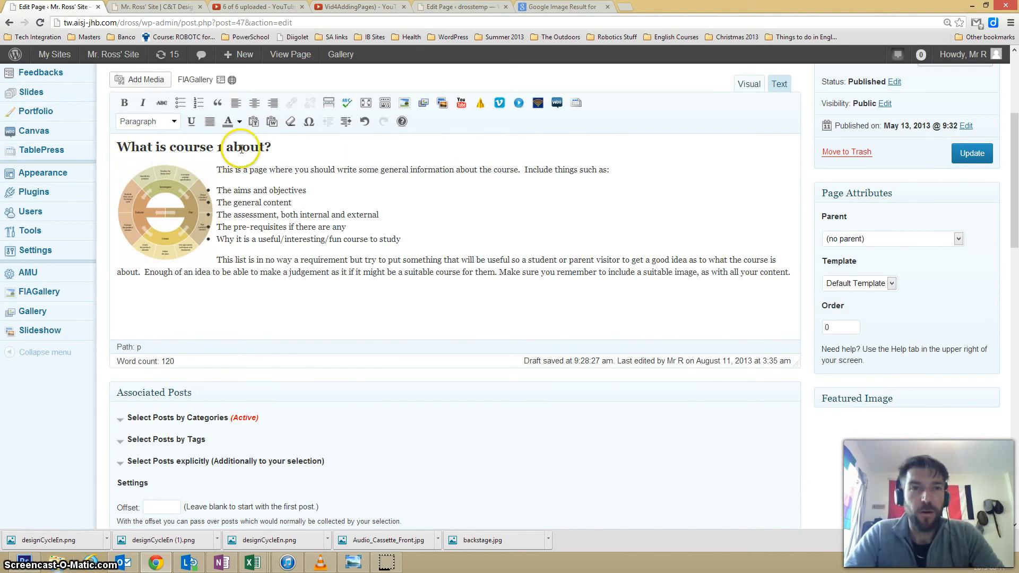
Change the introduction heading to "What is Computer and Technology Design all about?" and update the C&T Design page.
left_click_drag(271, 145, 168, 141)
type("Comp")
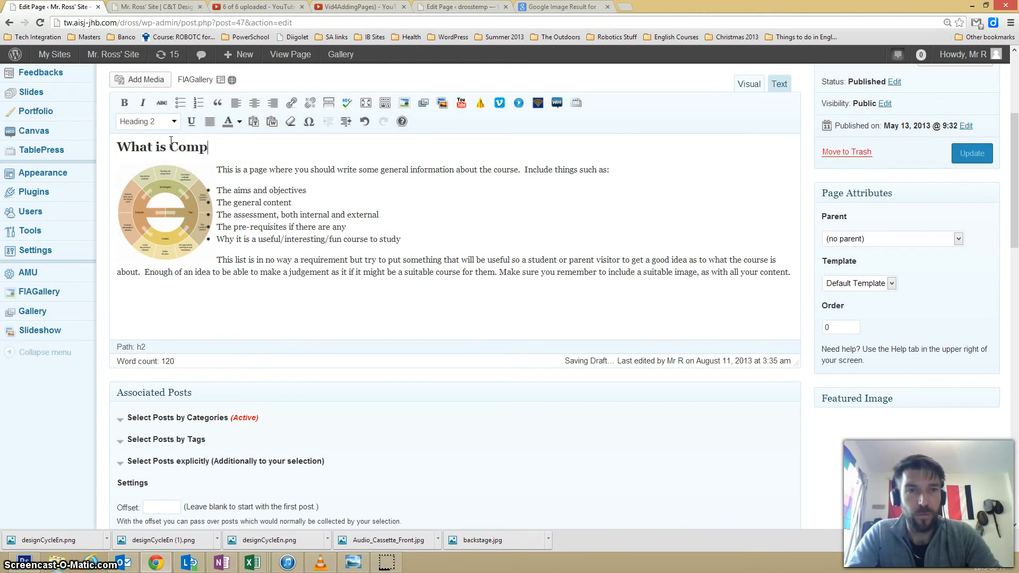
type("uter and Techno")
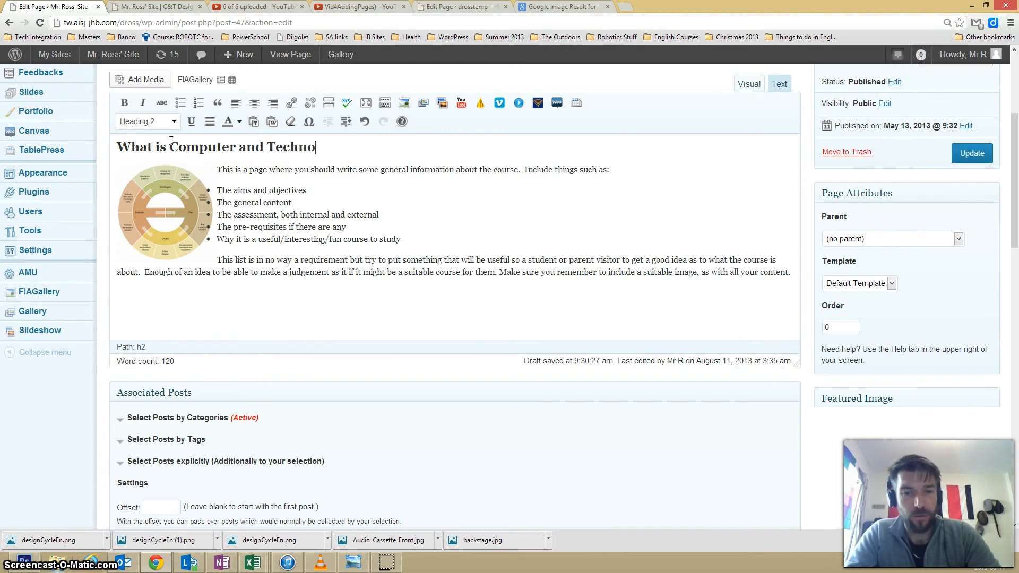
type("logy Deisgn")
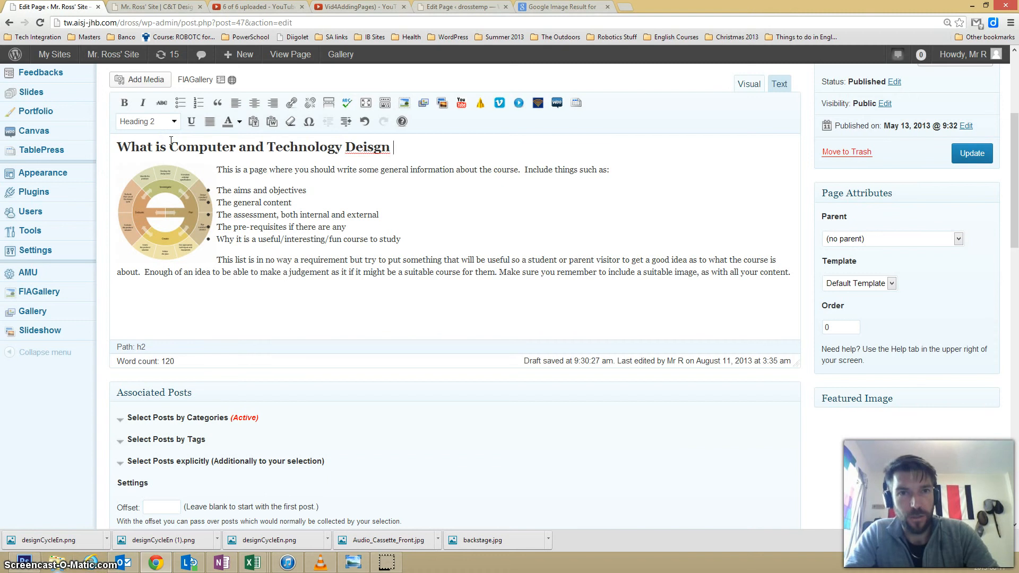
key("BackSpace")
key("BackSpace")
key("BackSpace")
key("BackSpace")
key("BackSpace")
type("si")
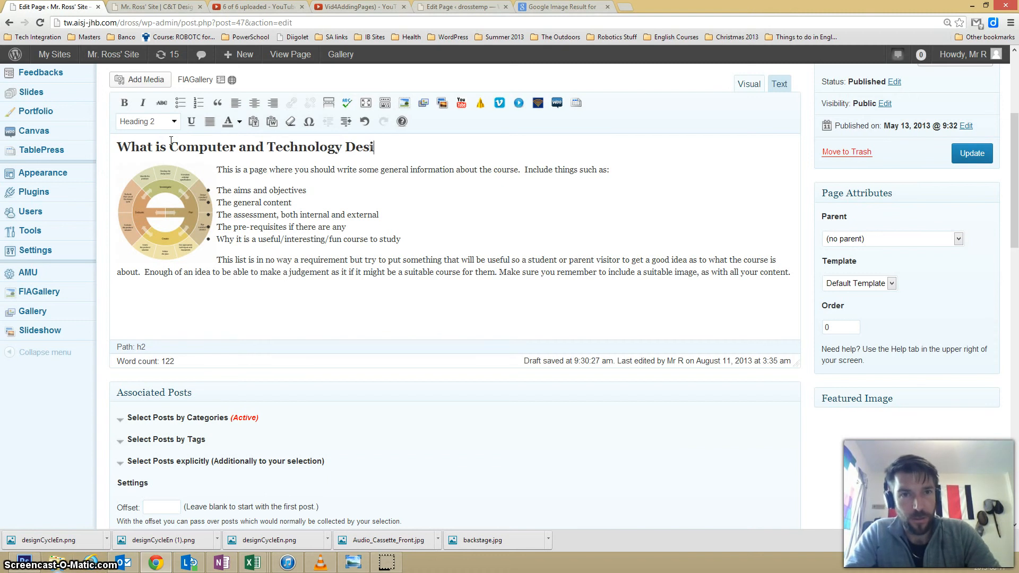
type("gn all about?")
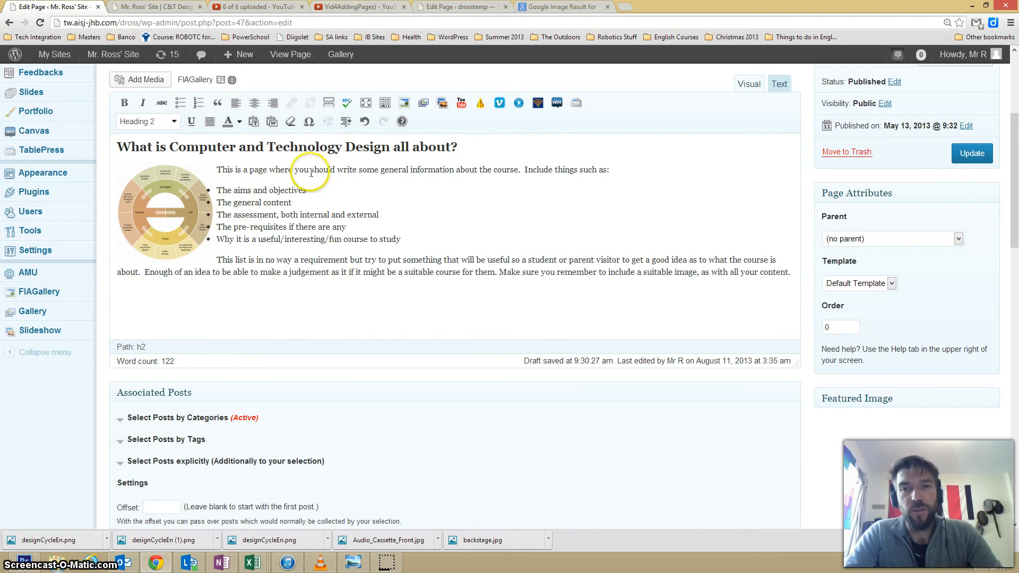
left_click(965, 155)
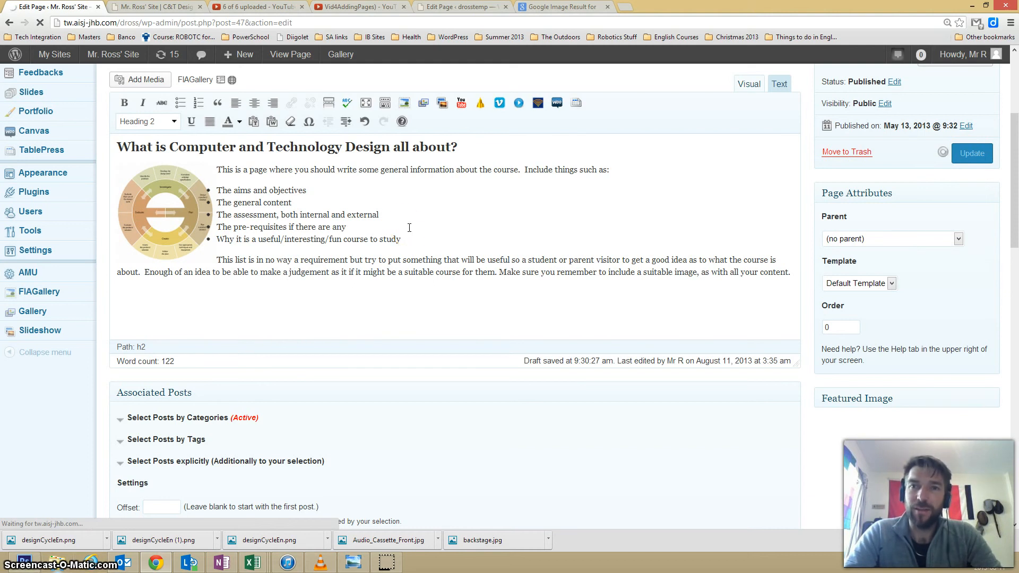
left_click(362, 226)
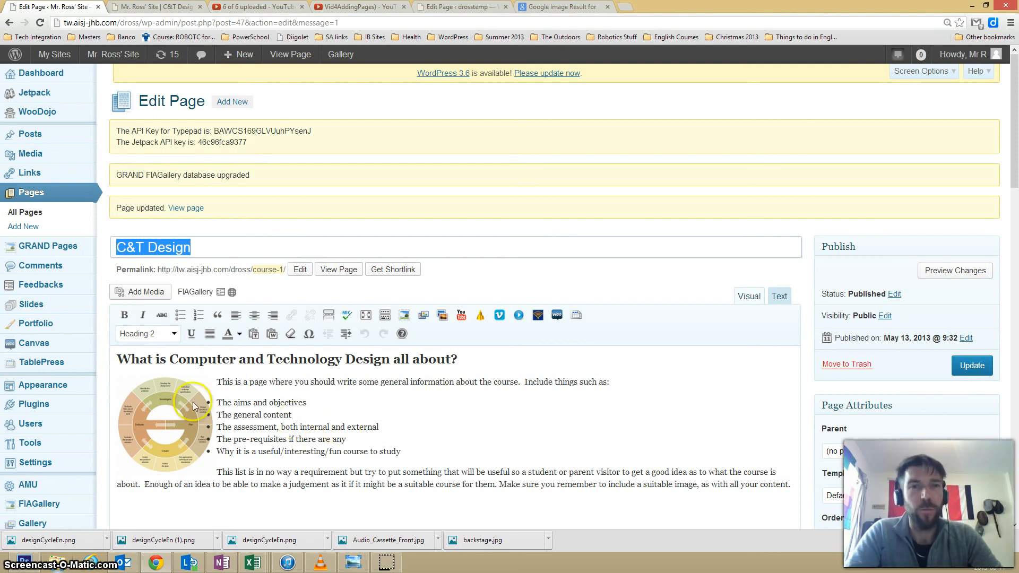
Switch to the published C&T Design page and reload it to check the new heading and image.
left_click(139, 9)
scroll(87, 252, "up", 1)
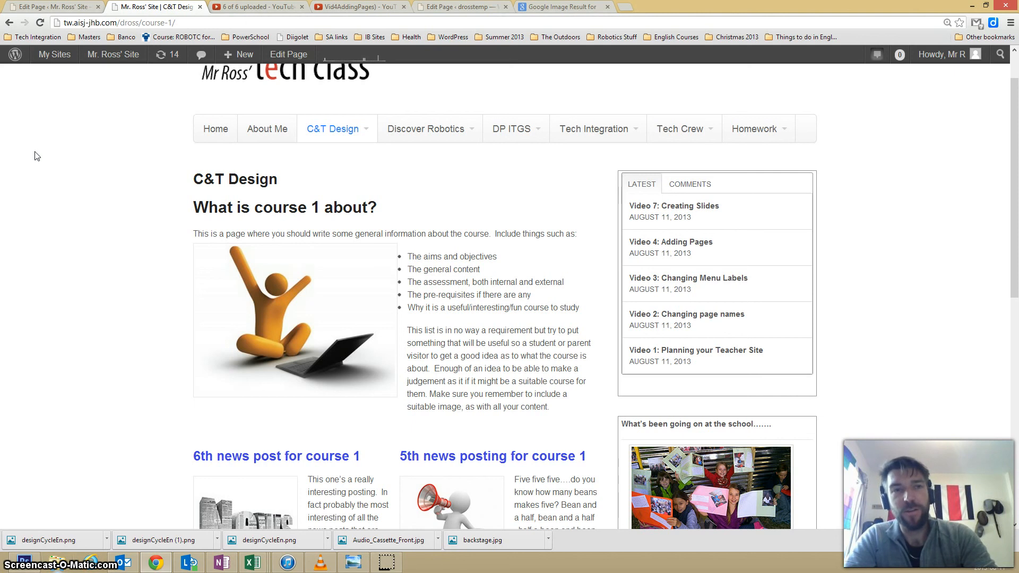
left_click(41, 23)
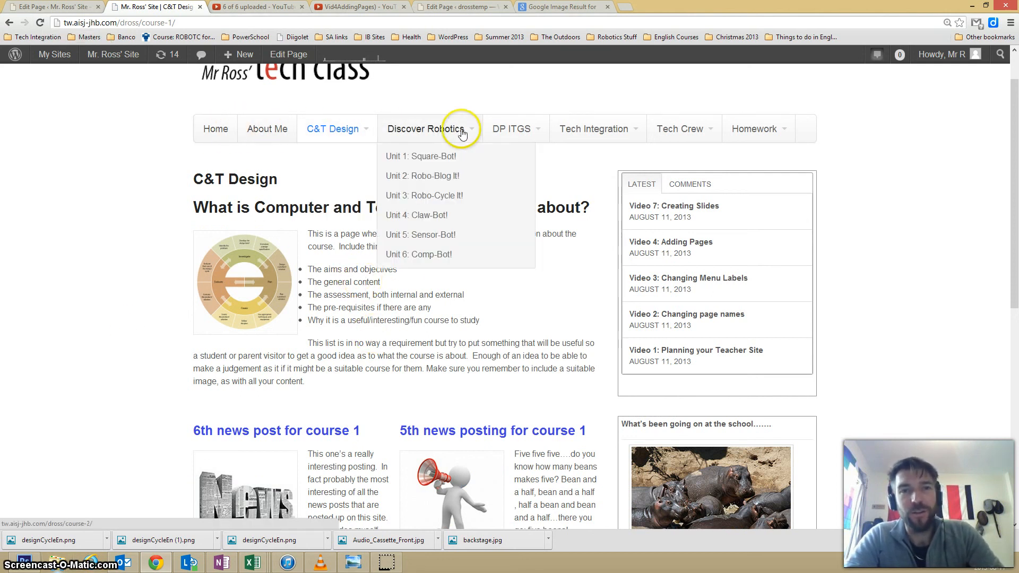
mouse_move(634, 134)
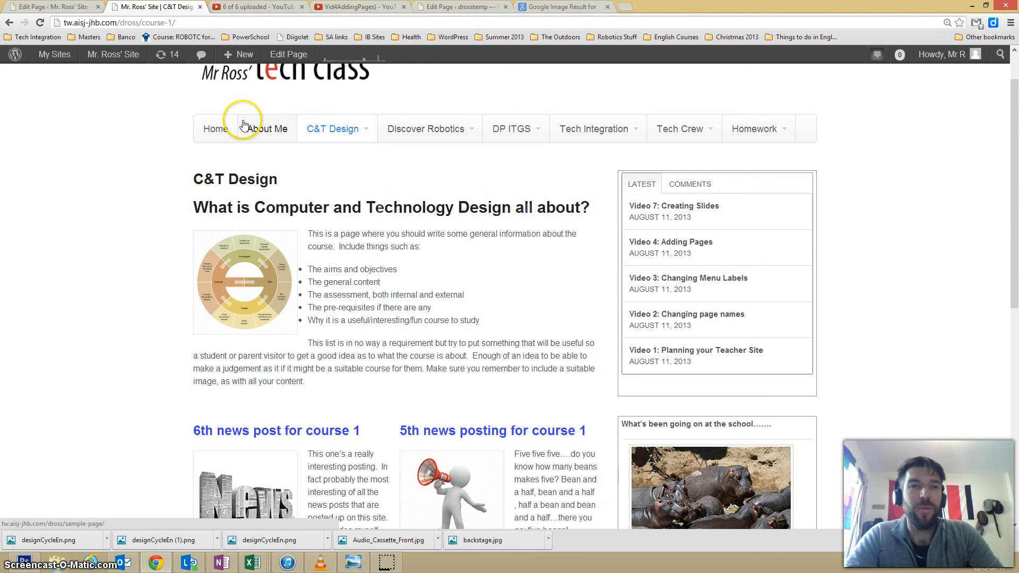